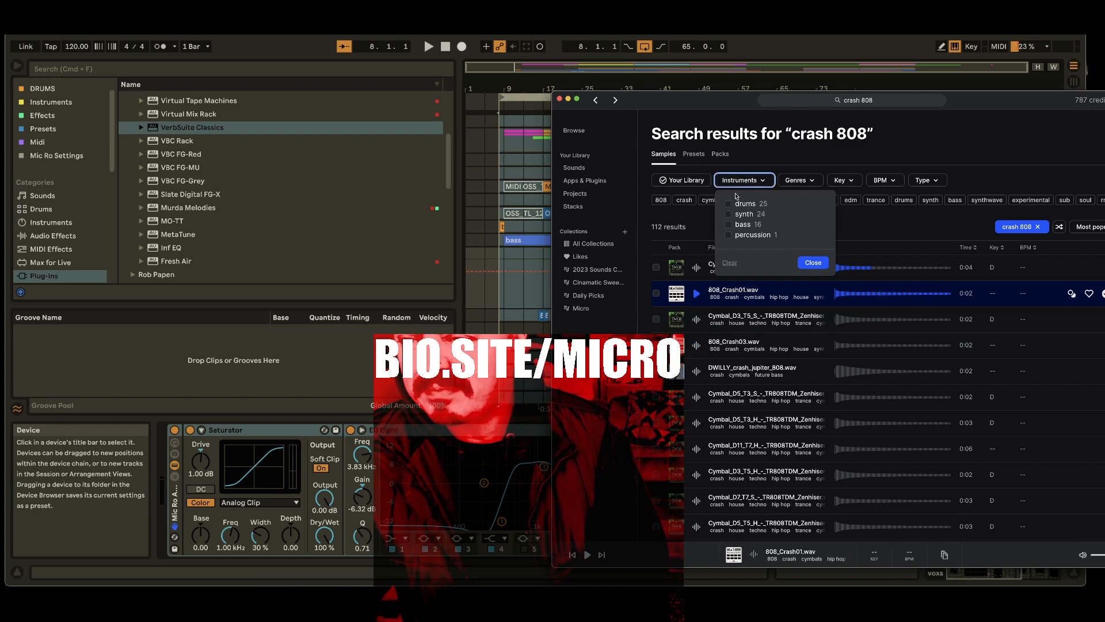
- Leave the crash 808 results and browse the instrument categories to open the Hats samples under Drums
left_click(741, 213)
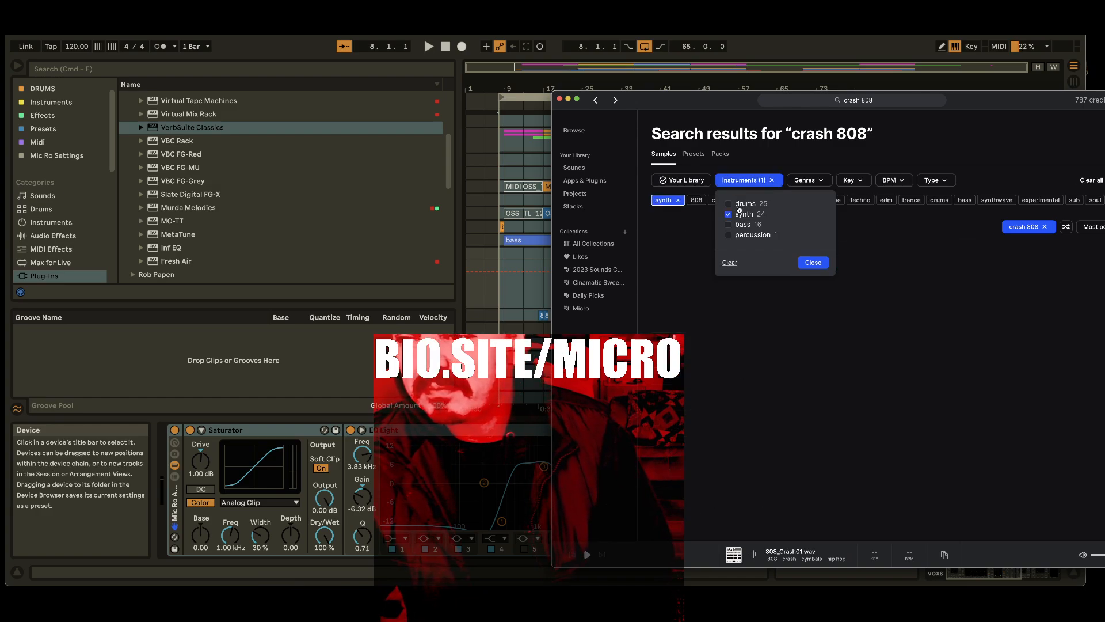
left_click(672, 202)
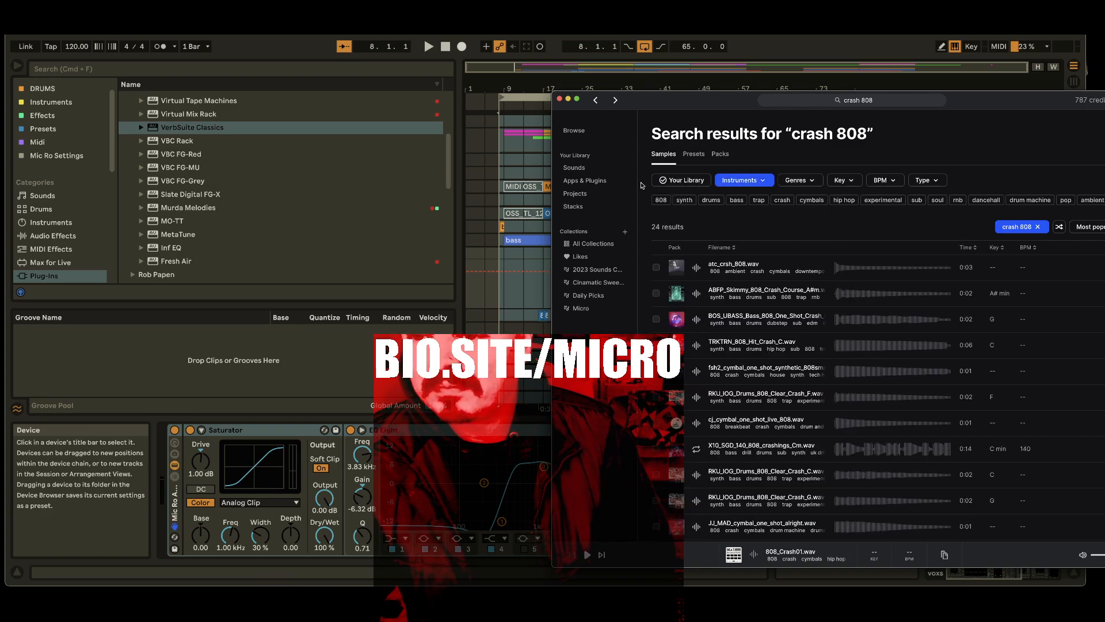
left_click(593, 131)
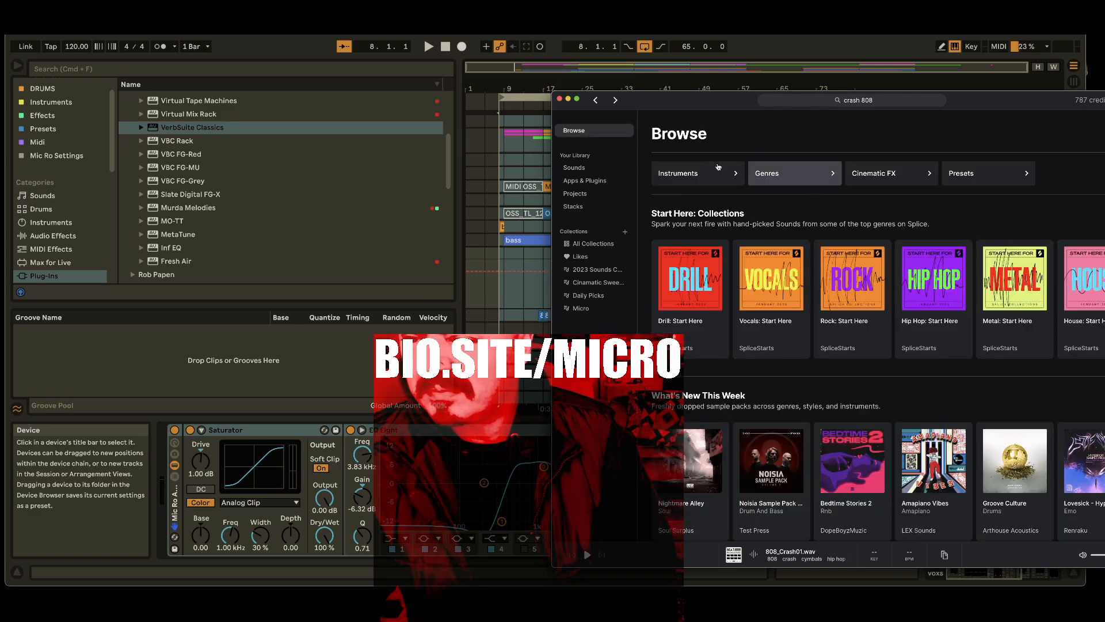
left_click(701, 171)
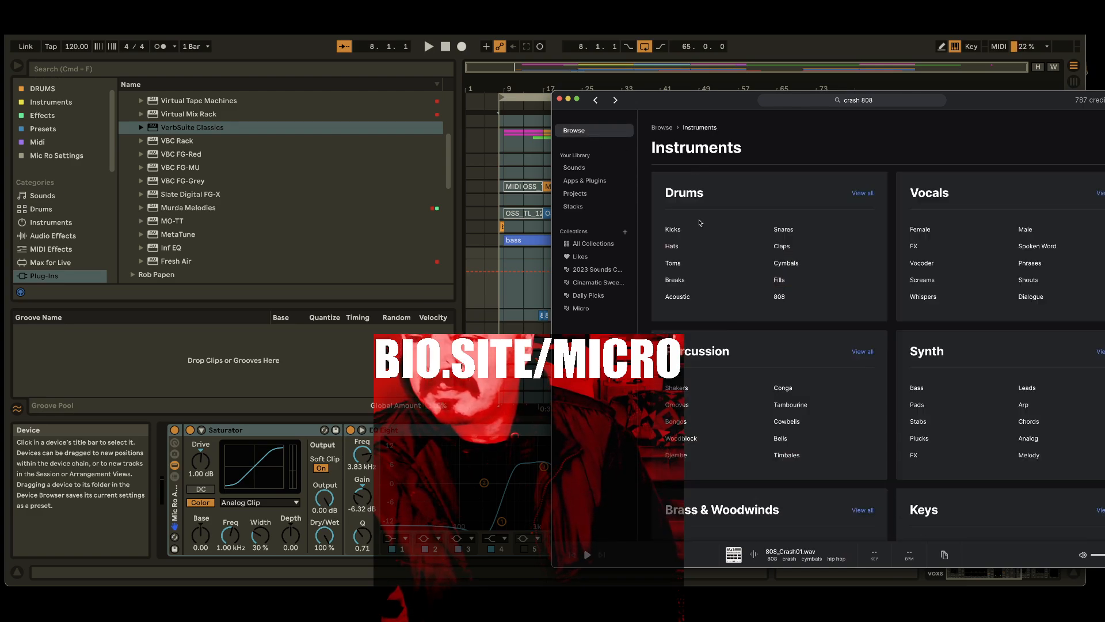
left_click(672, 247)
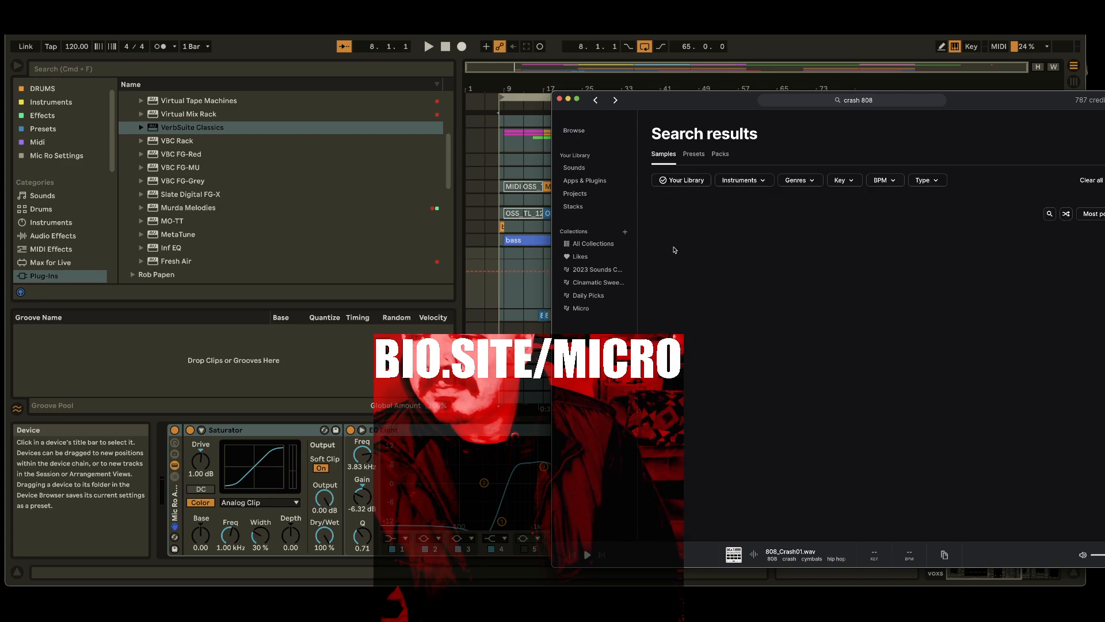
- Narrow the hats samples to loops tagged trap and preview JJ_HS_80_hihat_loop_steve.wav
left_click(927, 179)
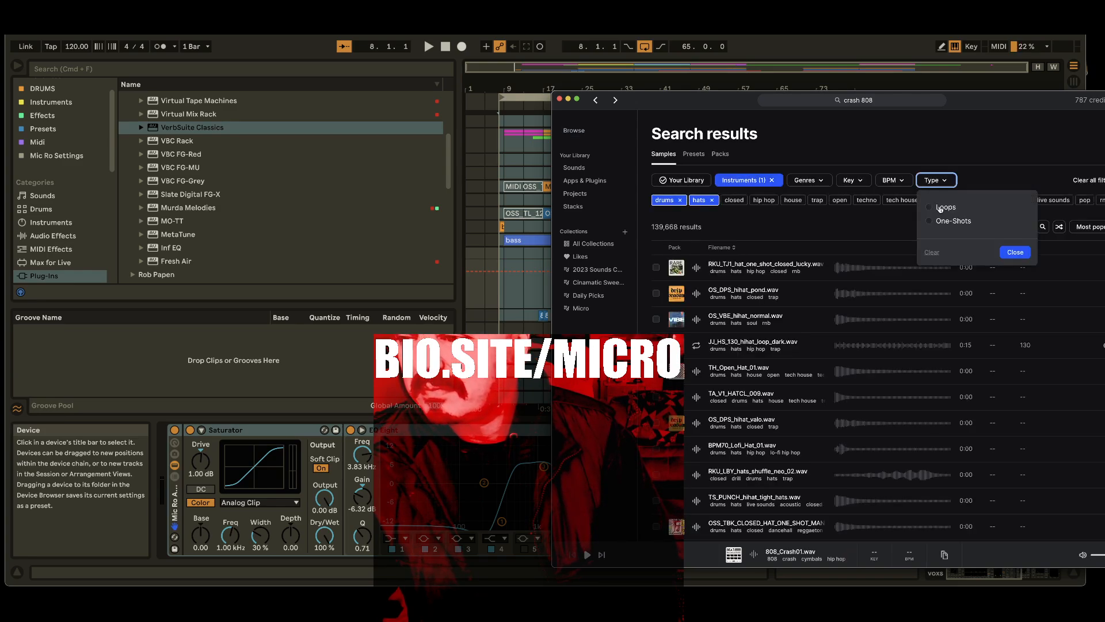
left_click(941, 208)
left_click(788, 200)
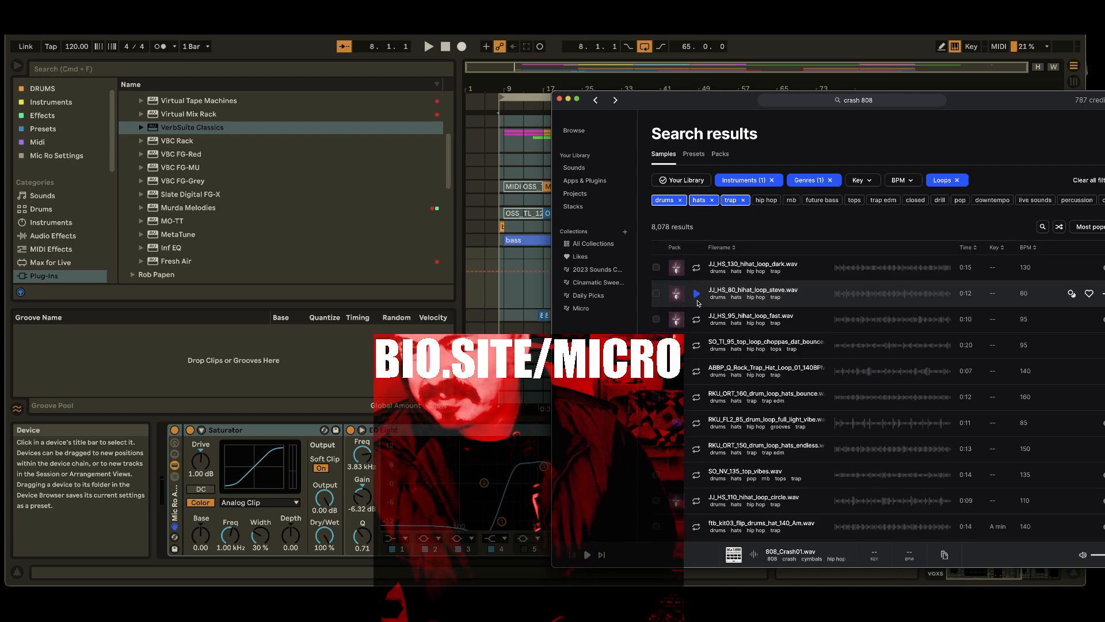
left_click(711, 291)
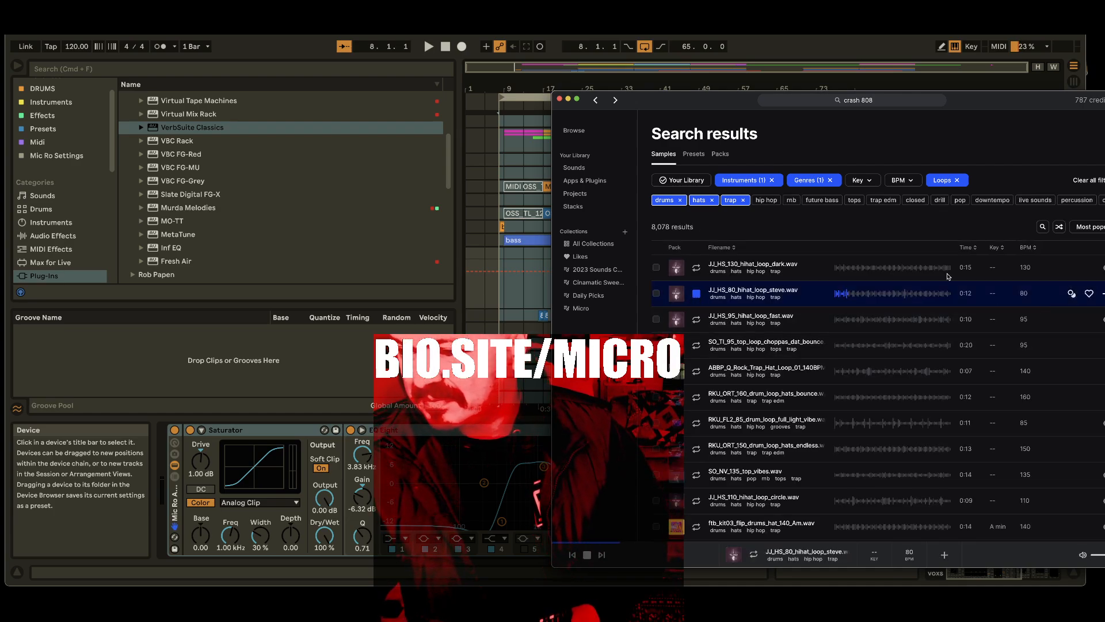
- Add JJ_HS_80_hihat_loop_steve.wav to the sample library and place it on a new audio track below cymbal at bar 9
left_click_drag(677, 291, 502, 282)
scroll(868, 369, "down", 3)
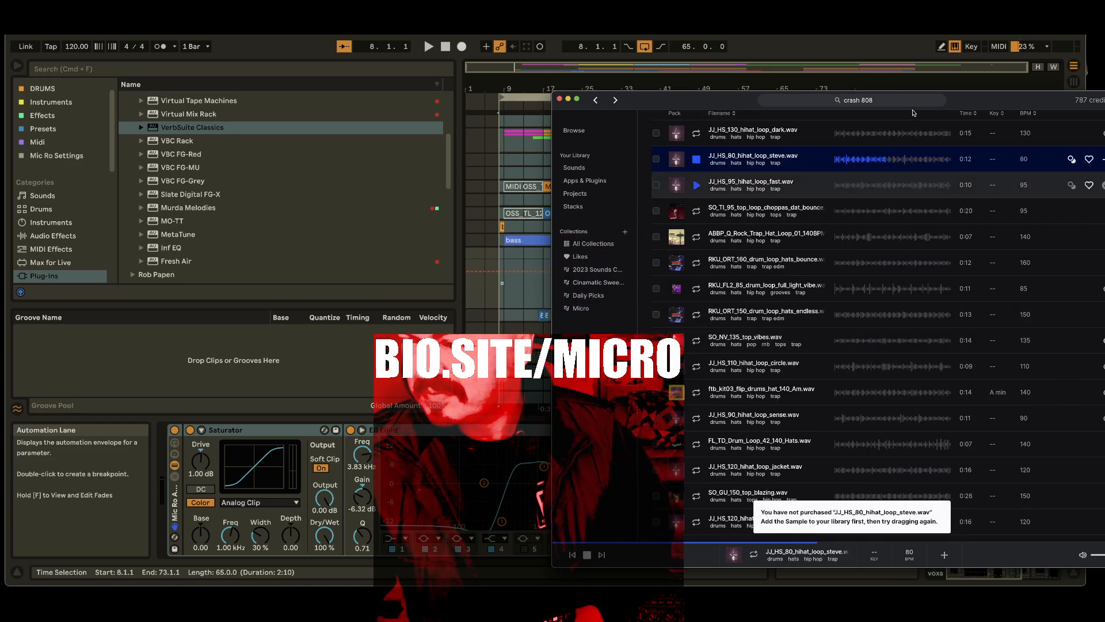
scroll(845, 245, "up", 3)
left_click_drag(999, 115, 1103, 174)
left_click(1054, 296)
left_click(642, 227)
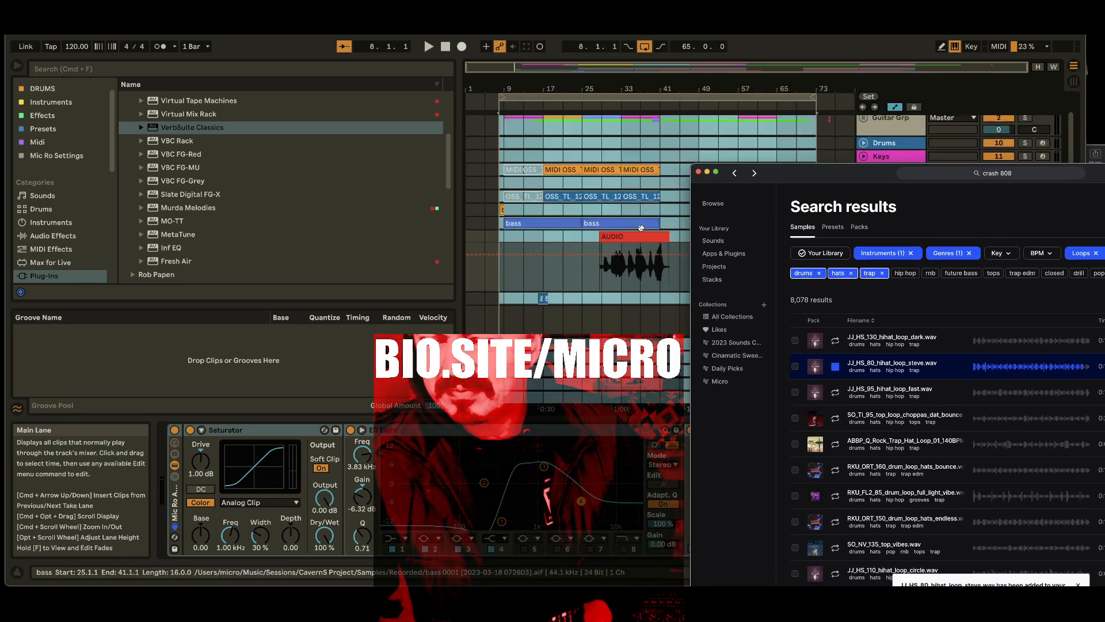
left_click_drag(816, 366, 524, 314)
- Play the arrangement from bar 9 and duplicate the hi-hat clip repeatedly to fill the track up to bar 65
left_click(492, 317)
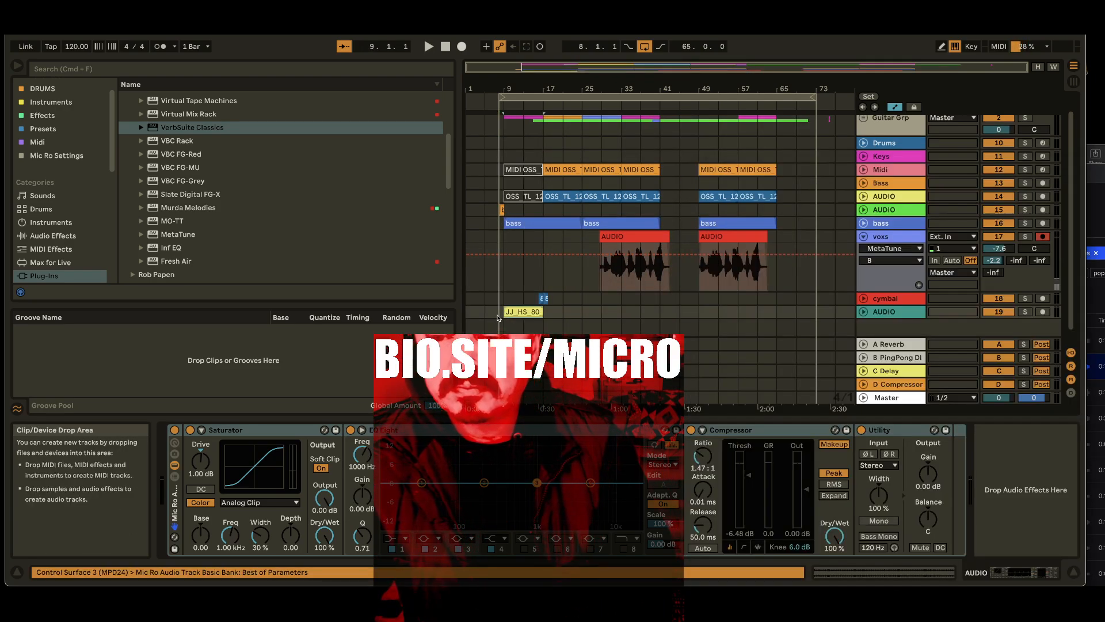
key("space")
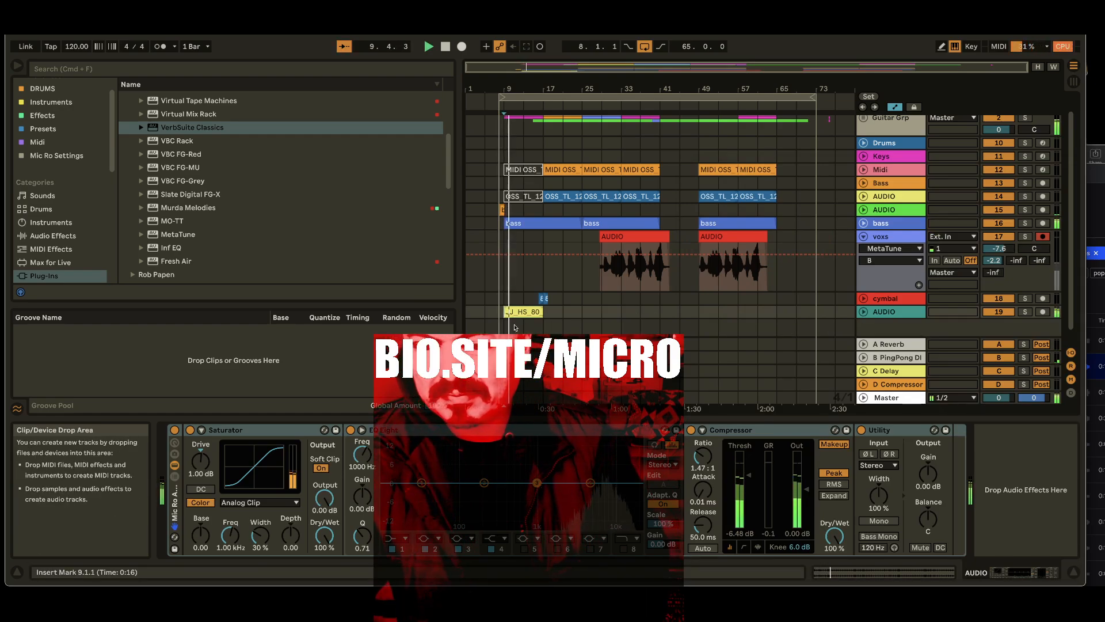
key("super+d")
key("super+d")
key("super+d")
key("super+d")
key("super+d")
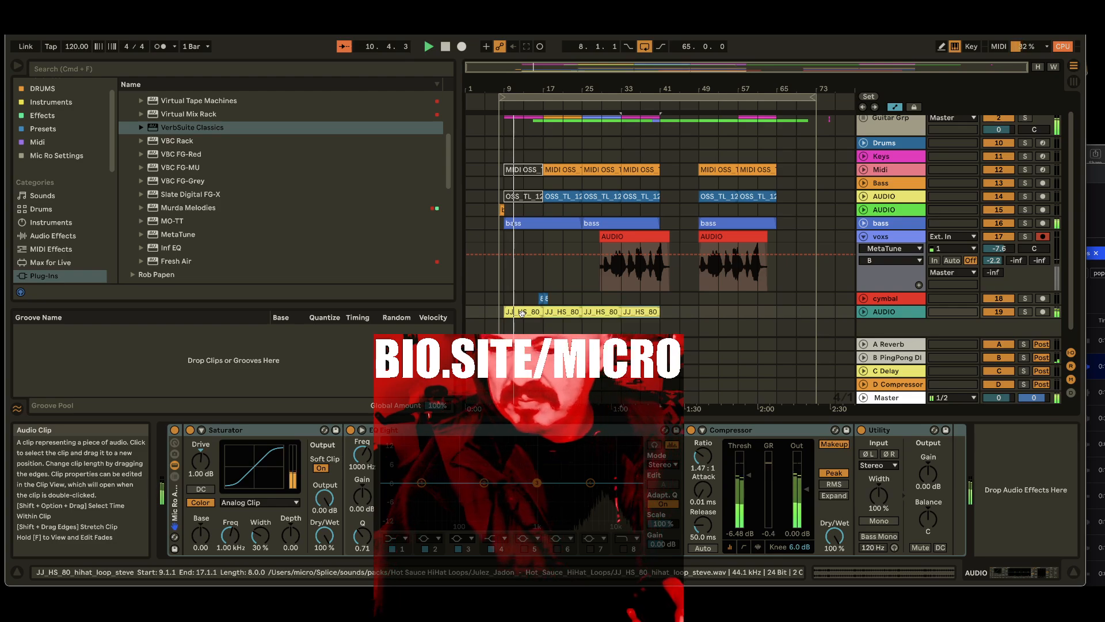
key("super+d")
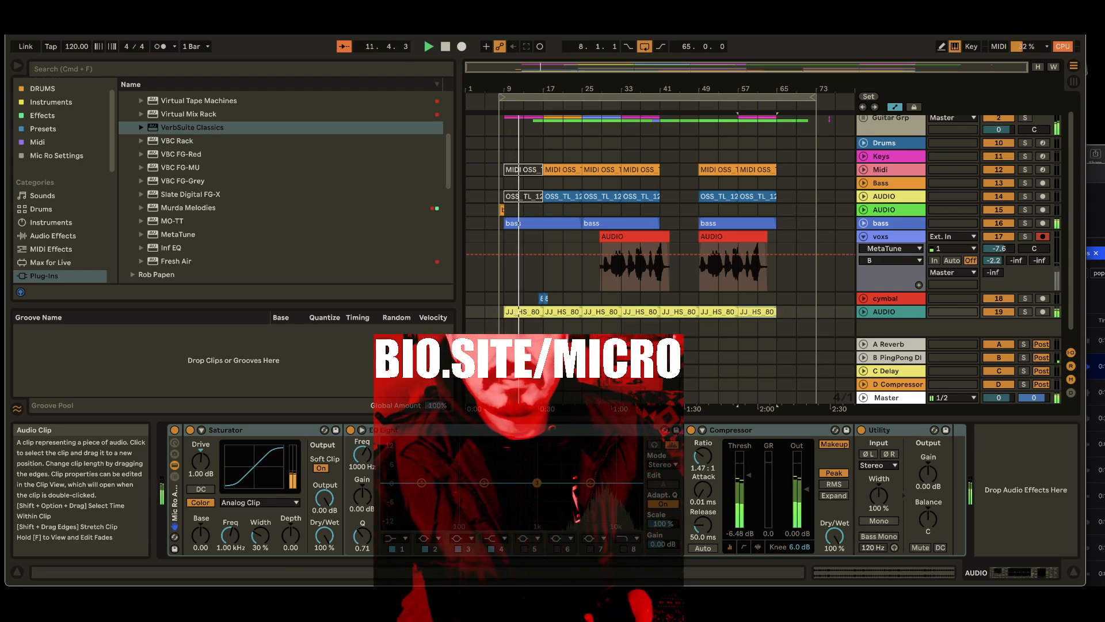
- Set the project tempo to 135 BPM and lower the hi-hat track's volume to -10.5 dB
left_click_drag(76, 46, 90, 49)
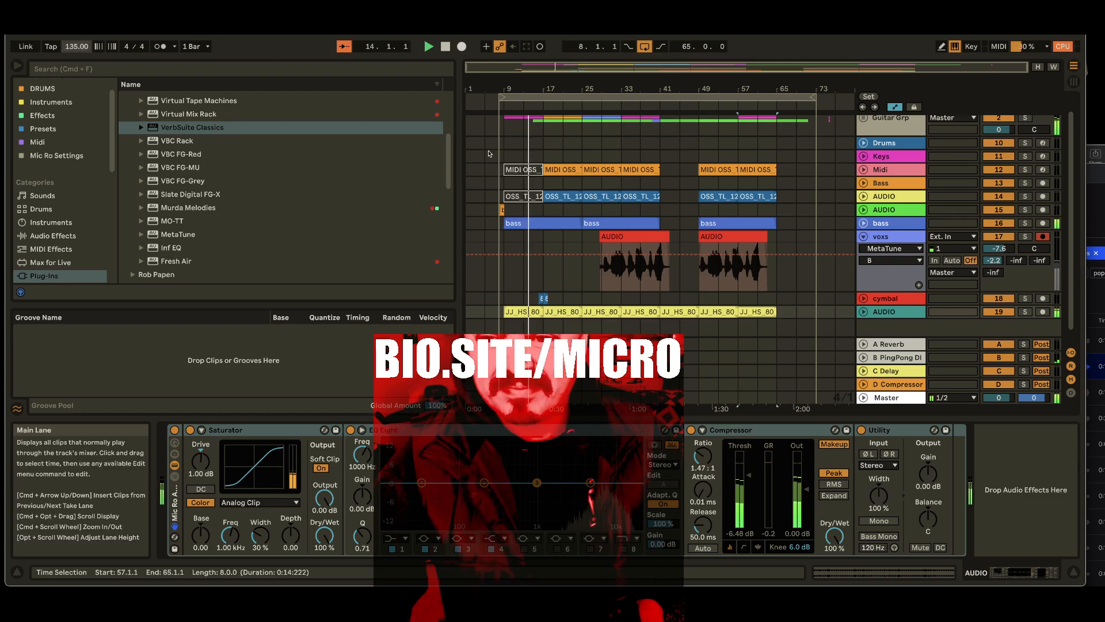
left_click(864, 312)
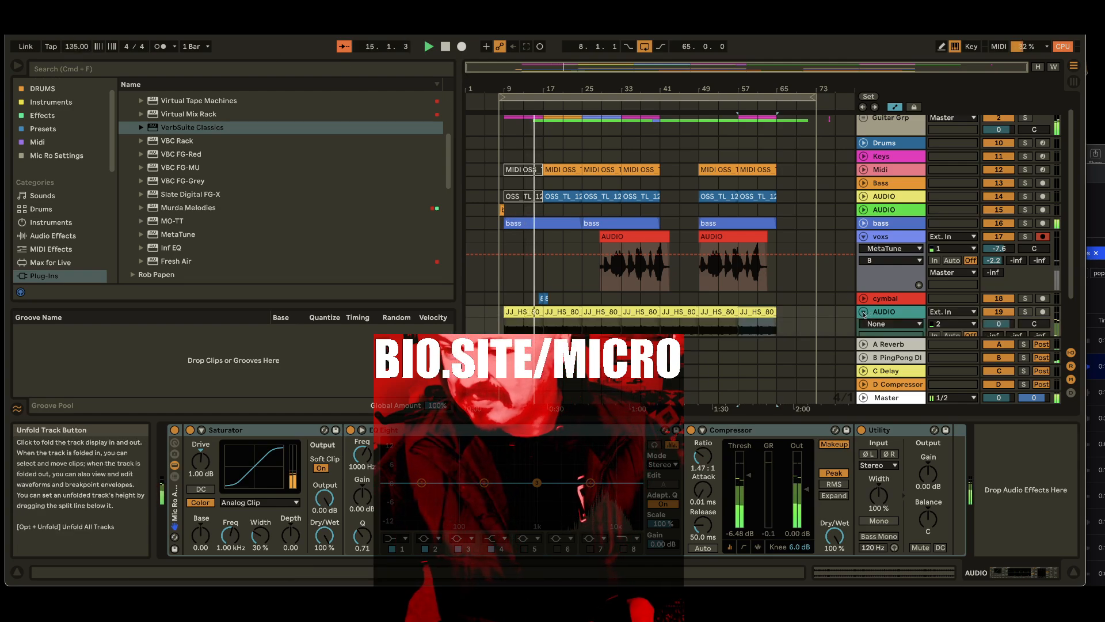
left_click_drag(996, 327, 996, 344)
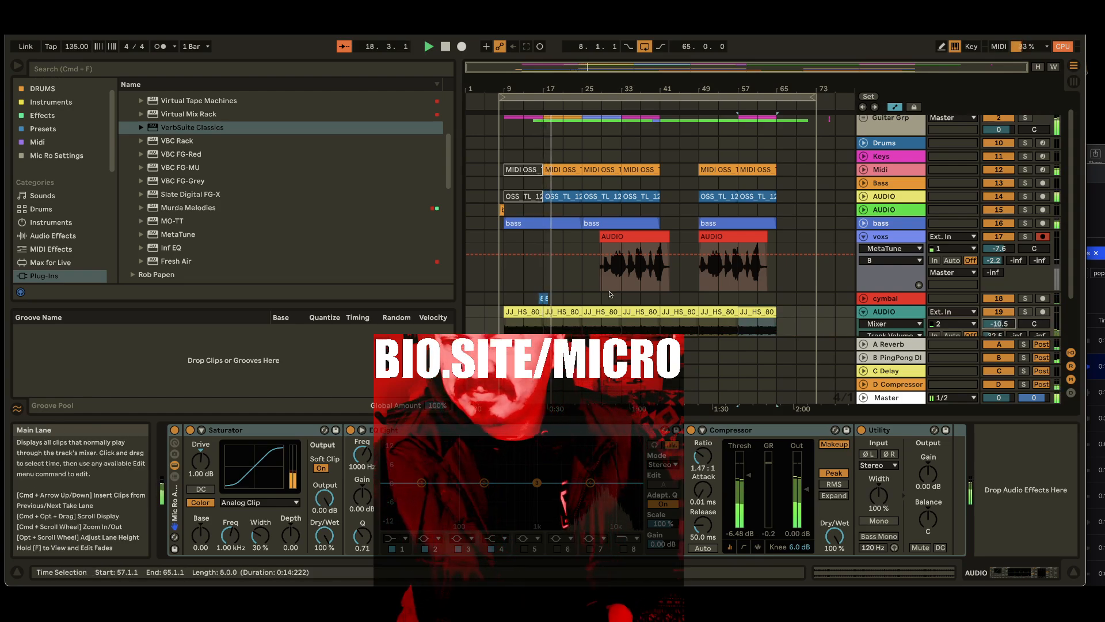
- Delete the first hi-hat clip, at bars 9 to 17, and play the arrangement from bar 9
left_click(521, 312)
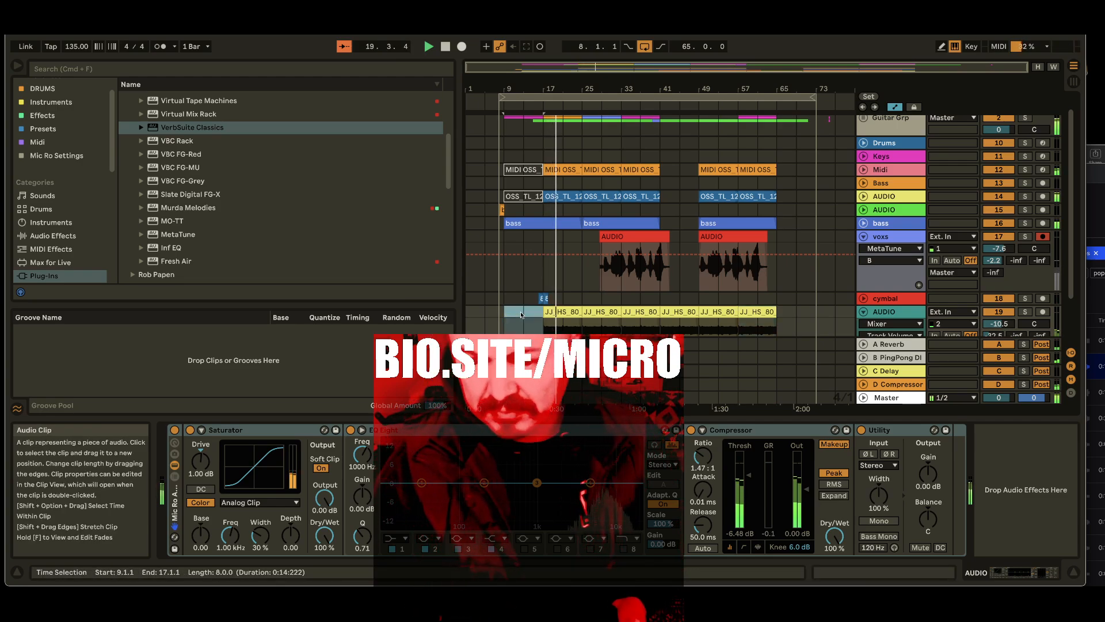
left_click(498, 313)
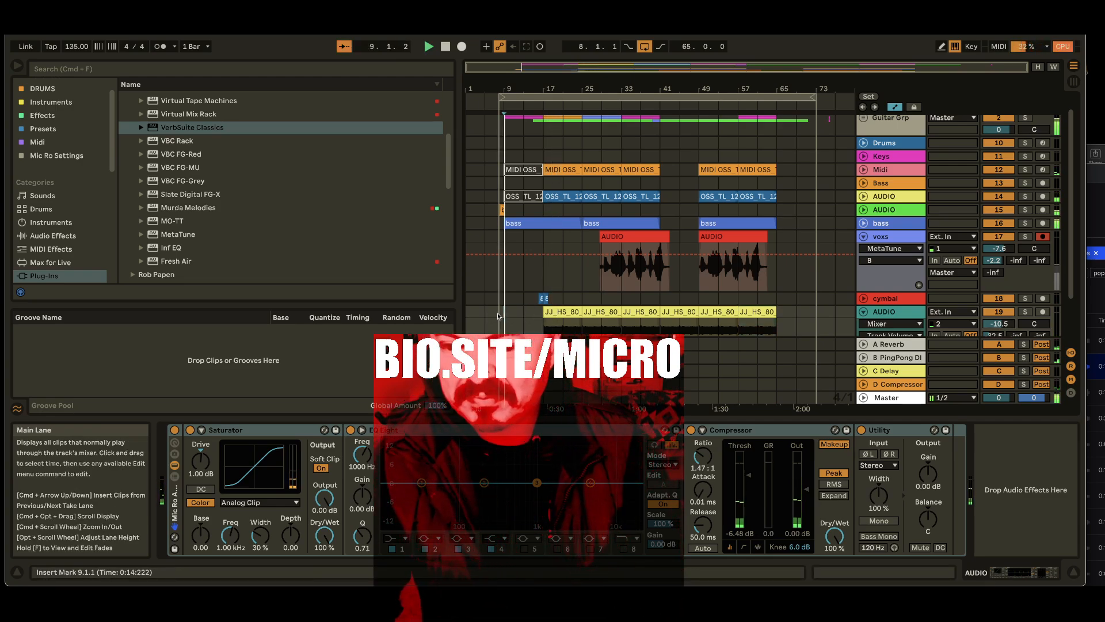
key("space")
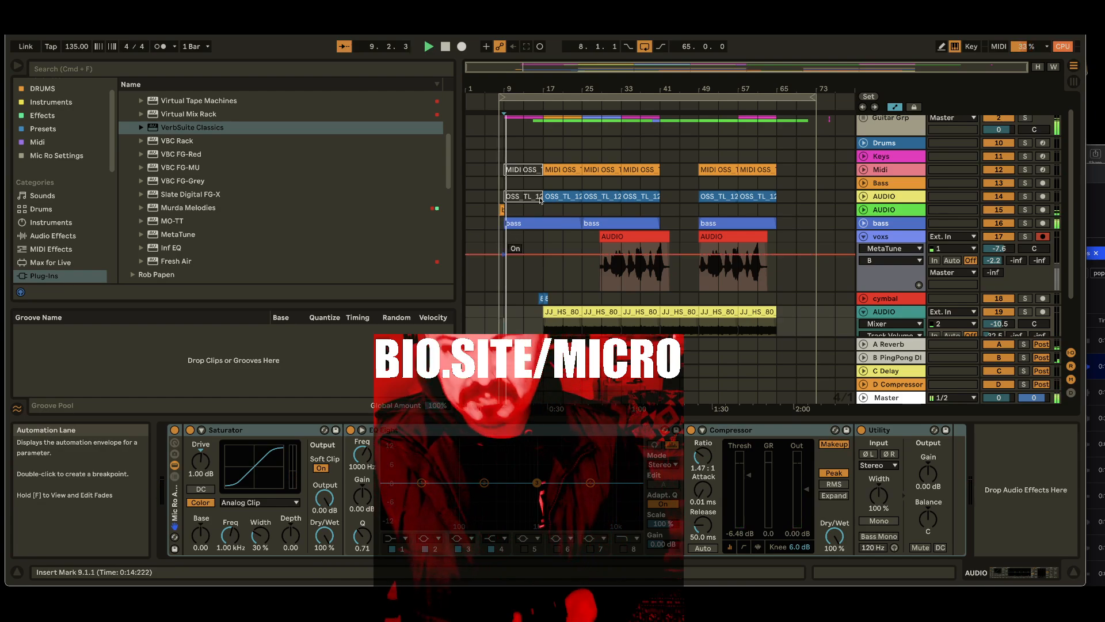
- Set the voxs track's volume to -7.8 dB during playback
left_click(593, 97)
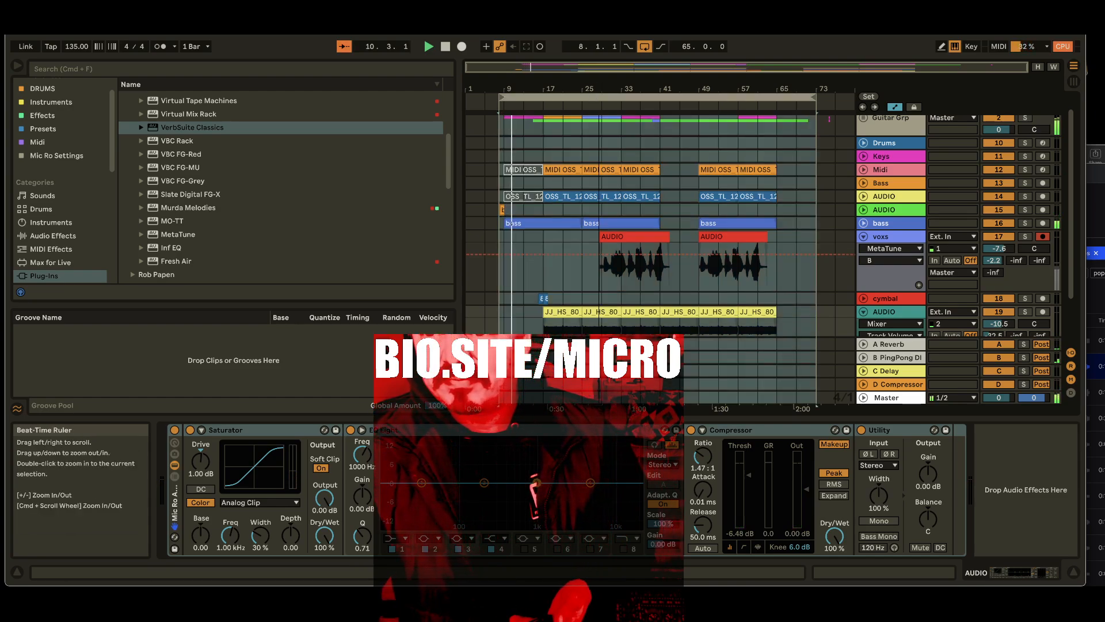
left_click_drag(593, 88, 567, 123)
left_click_drag(459, 158, 296, 158)
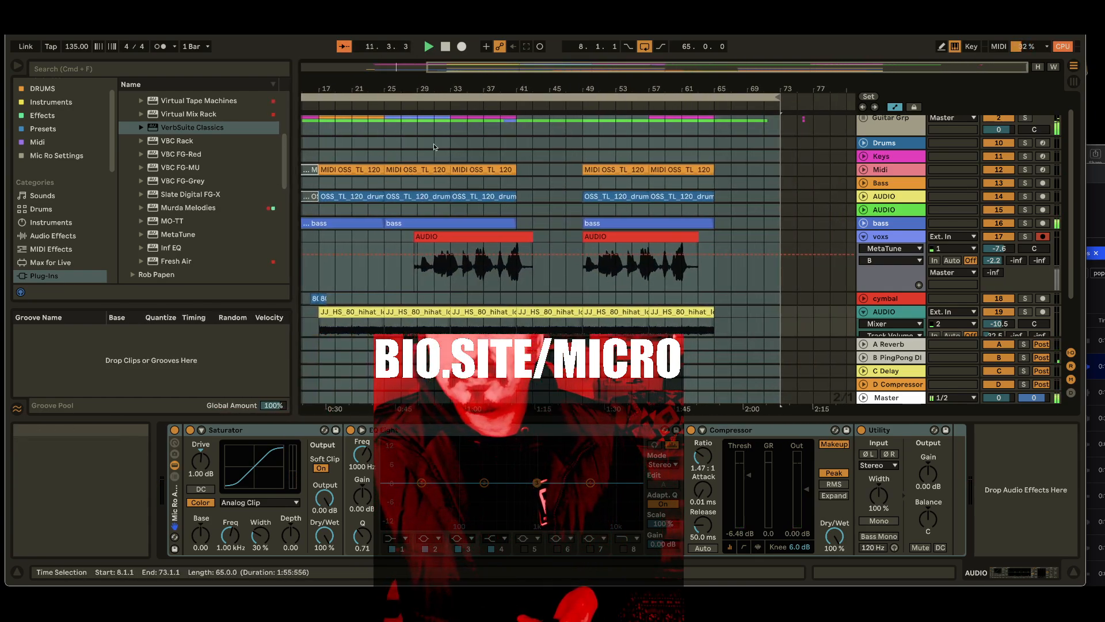
left_click_drag(491, 82, 554, 88)
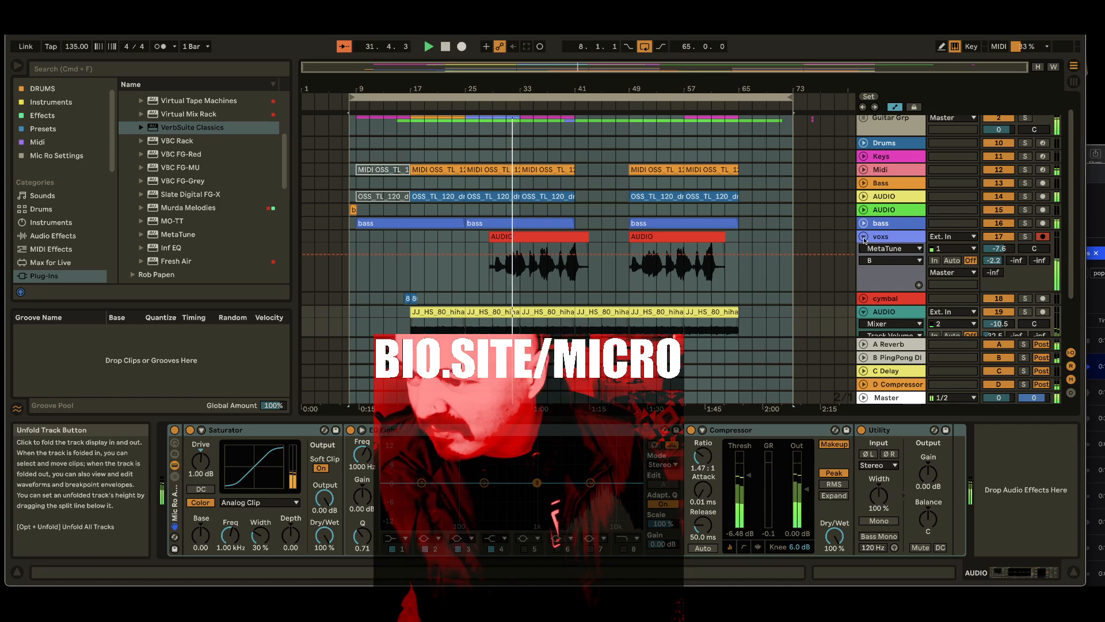
left_click_drag(997, 248, 996, 251)
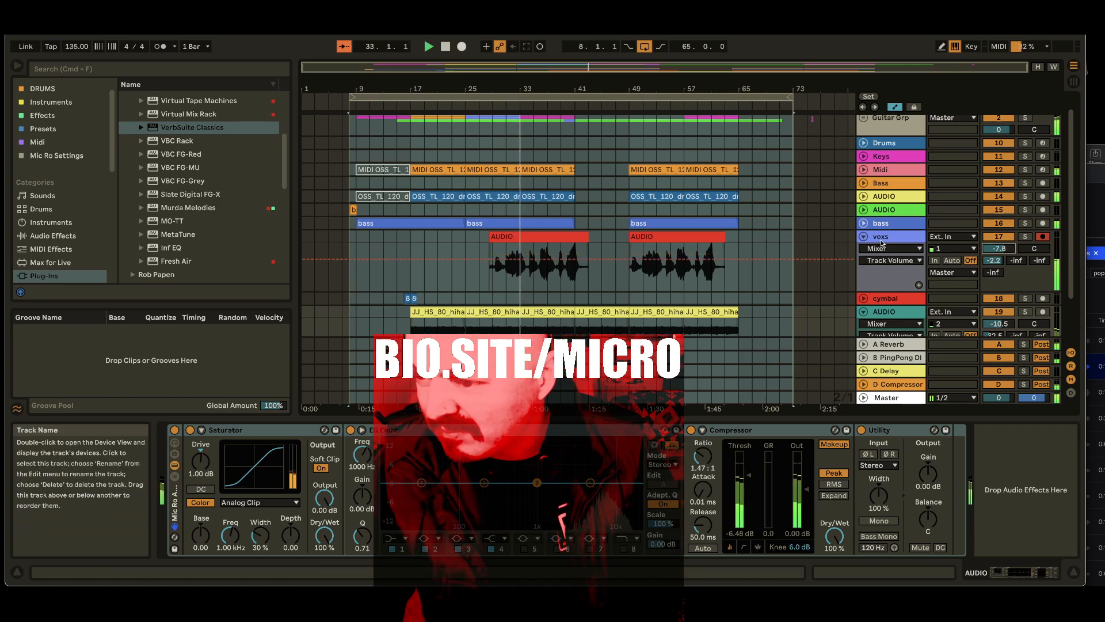
left_click(865, 236)
left_click(865, 236)
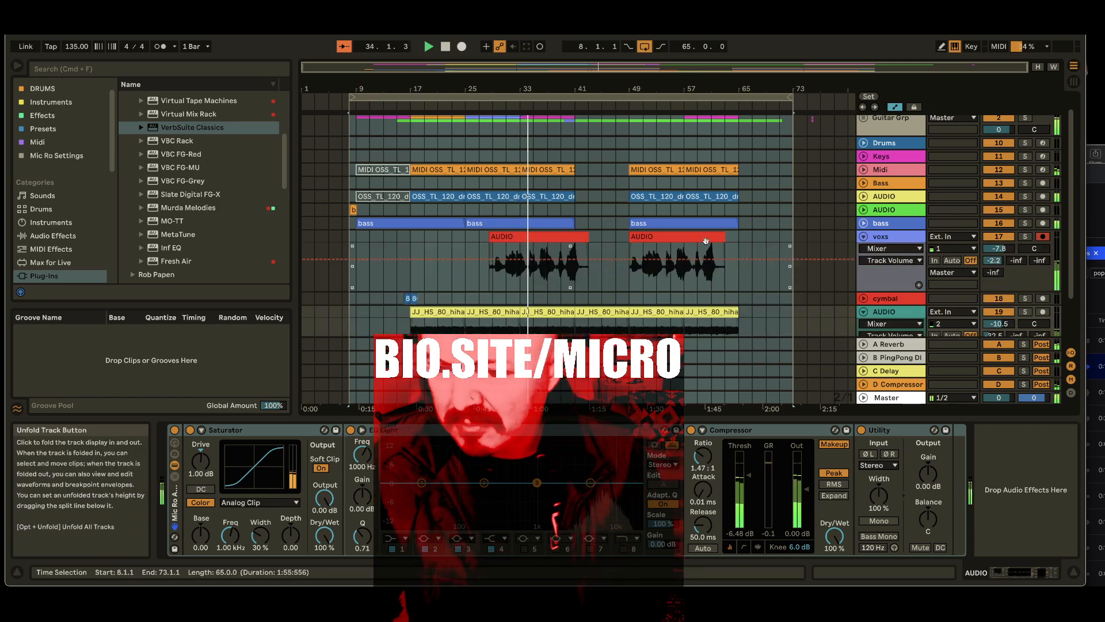
mouse_move(576, 87)
left_mouse_down()
mouse_move(577, 101)
mouse_move(580, 86)
left_mouse_up()
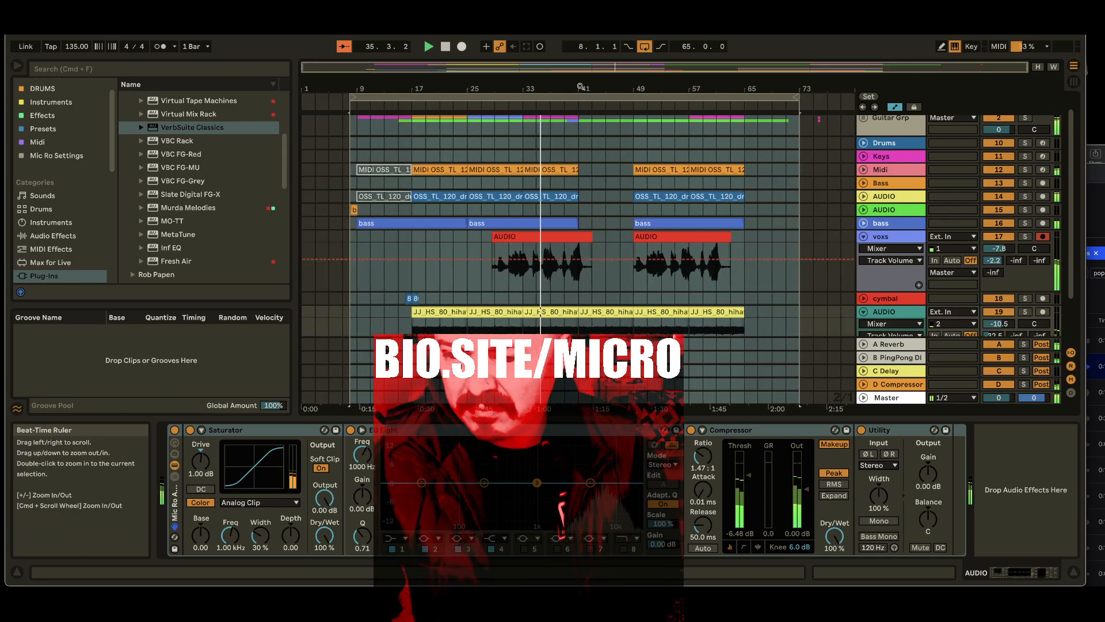
- On the voxs track, set the Compressor threshold to -12.7 dB and the Utility stereo width to 339%
left_click(880, 237)
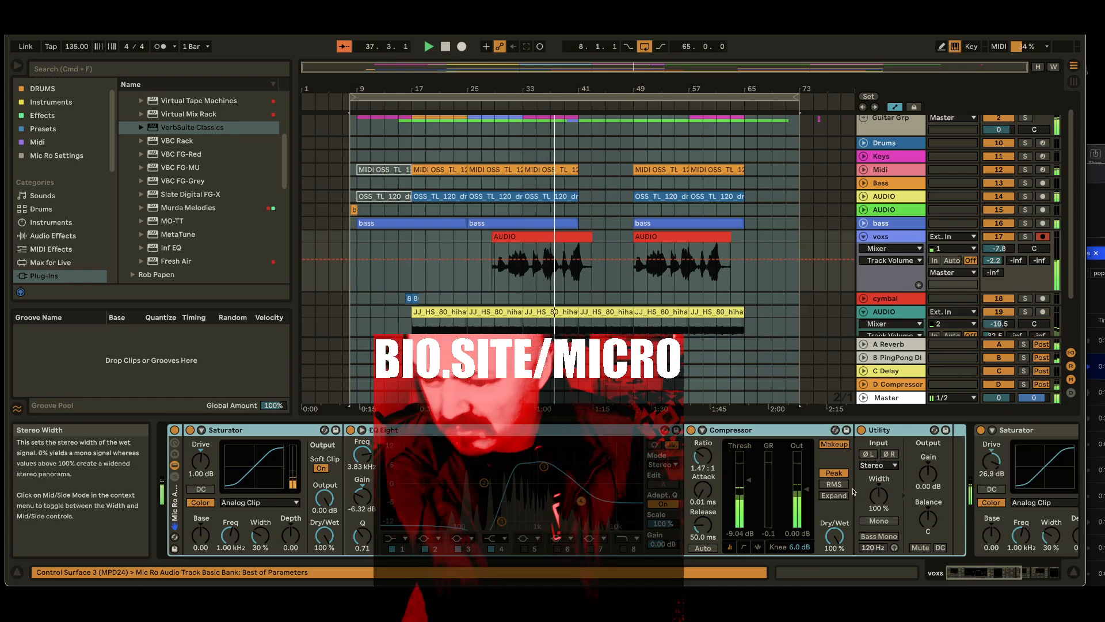
left_click_drag(749, 479, 748, 487)
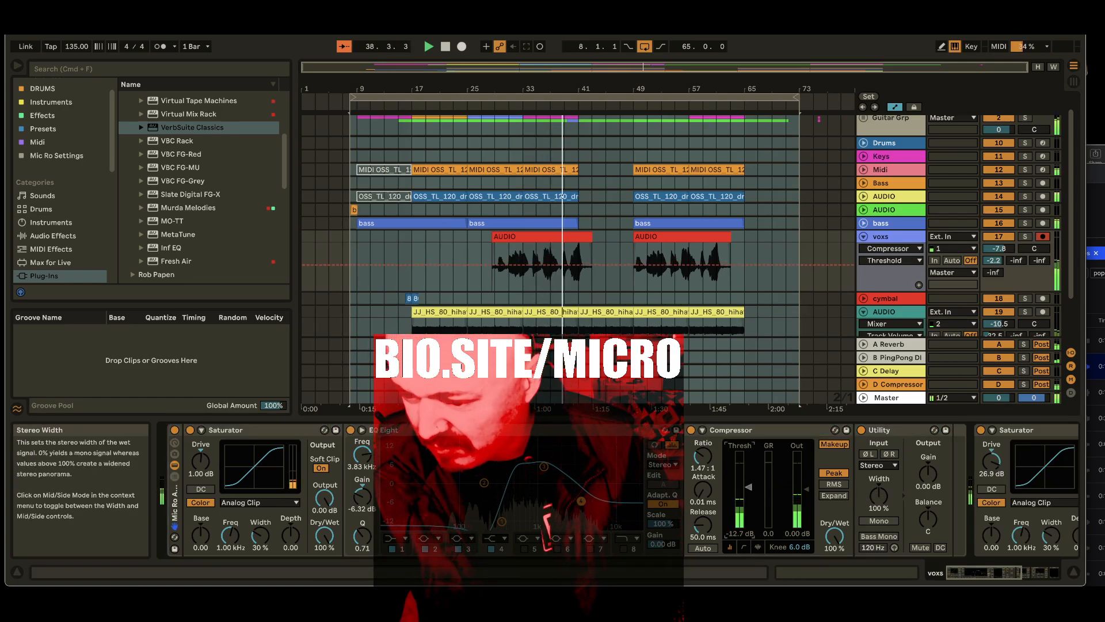
left_click_drag(880, 496, 879, 460)
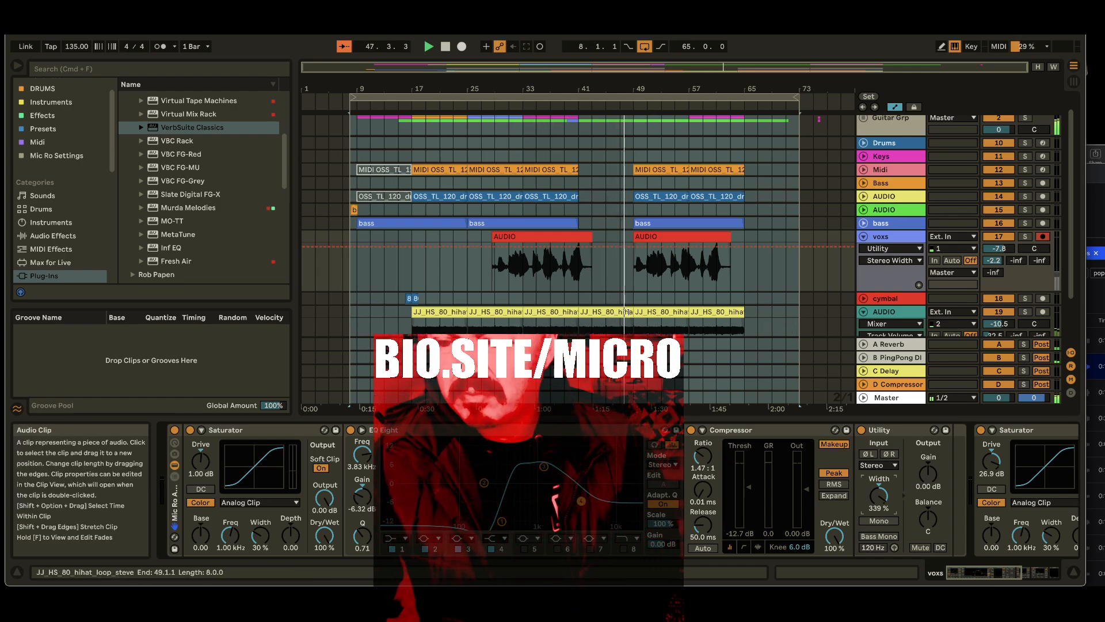
- Play the arrangement from just before the first vocal clip to review the mix, checking the OBS recording briefly
left_click(621, 312)
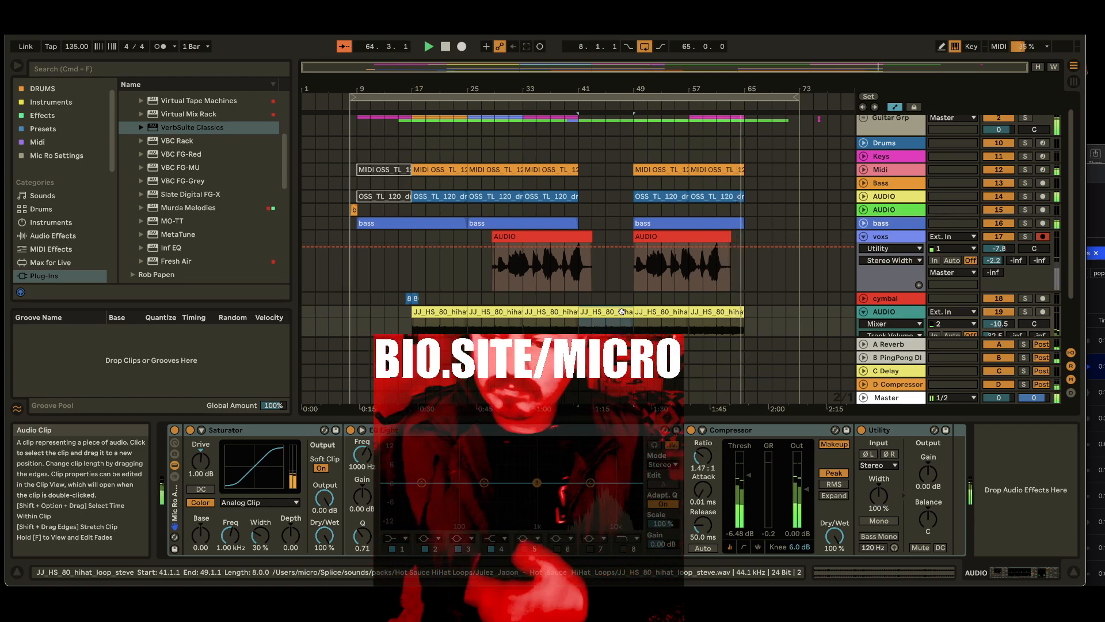
left_click(483, 267)
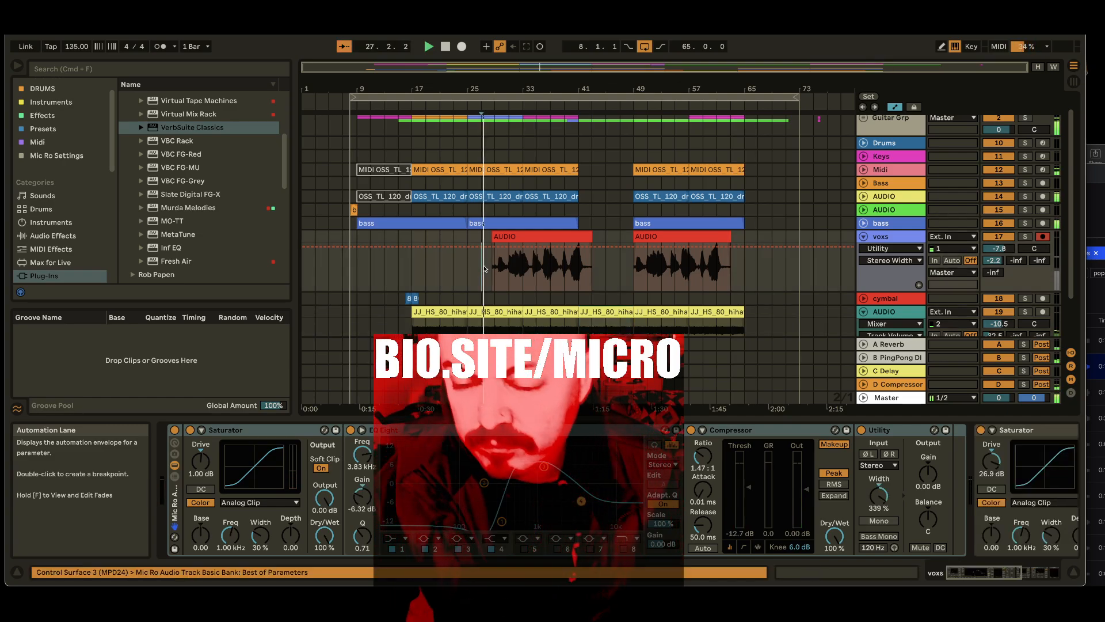
left_click(316, 602)
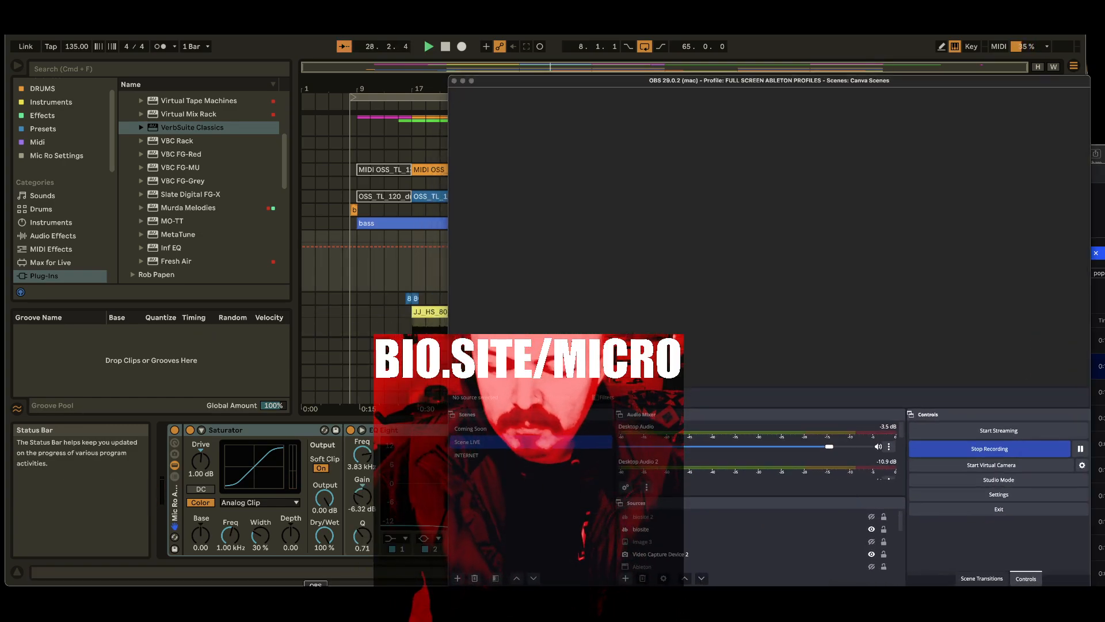
left_click(463, 81)
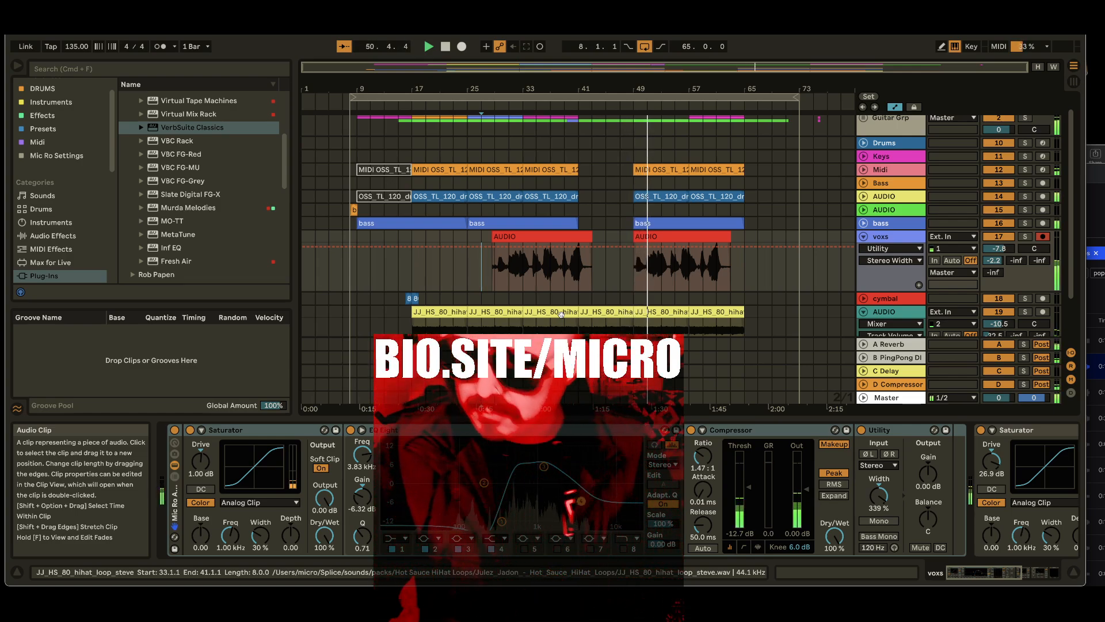
- Fold the voxs track in the arrangement and switch to OBS
left_click(863, 237)
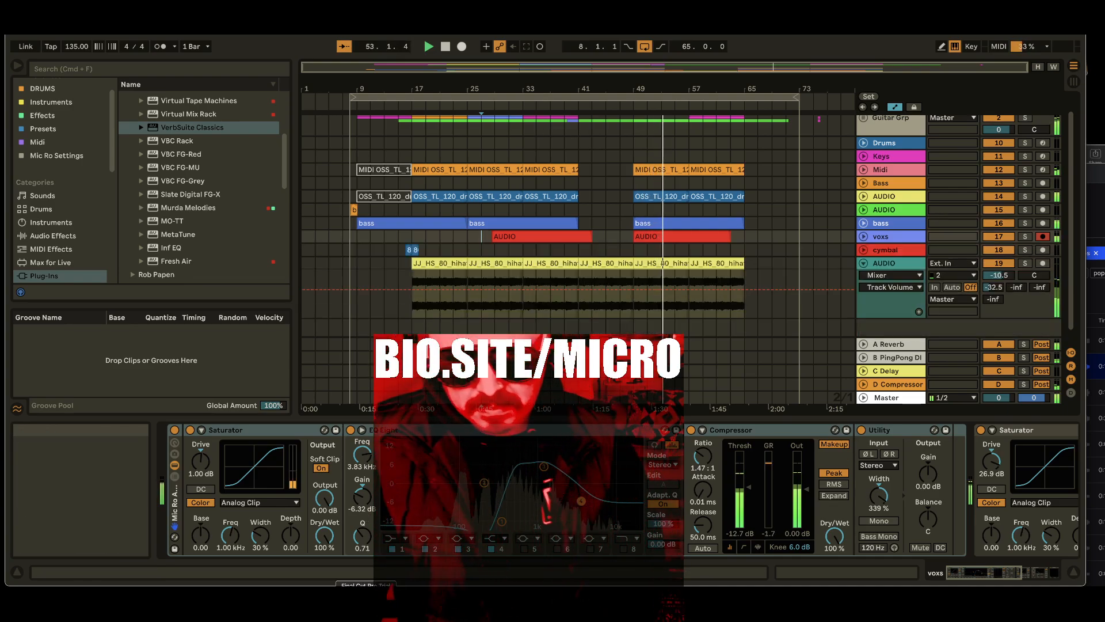
left_click(316, 602)
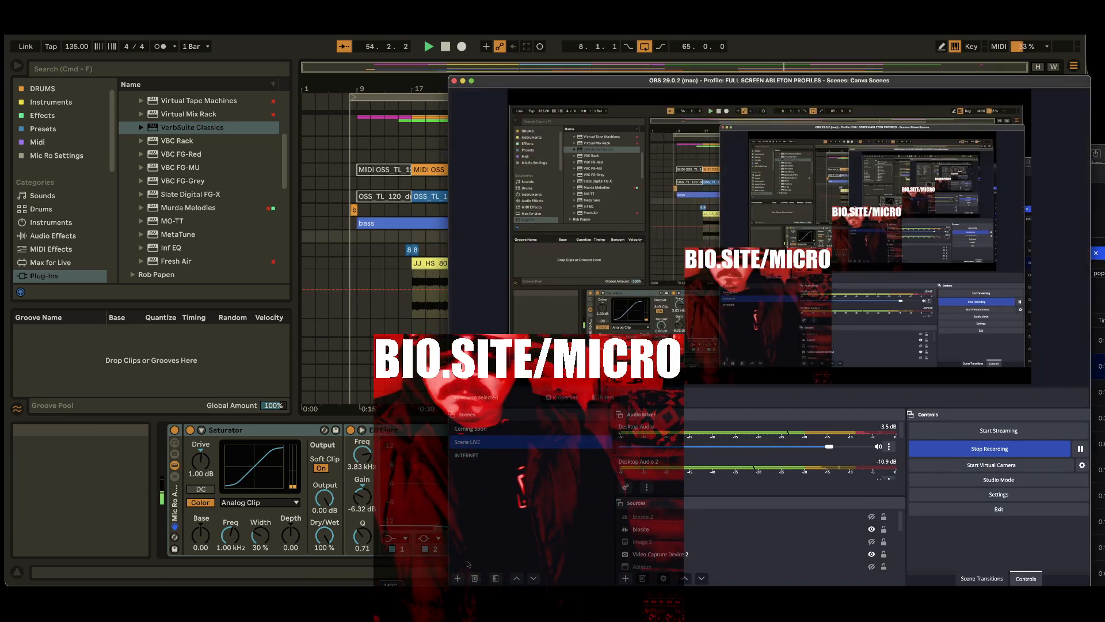